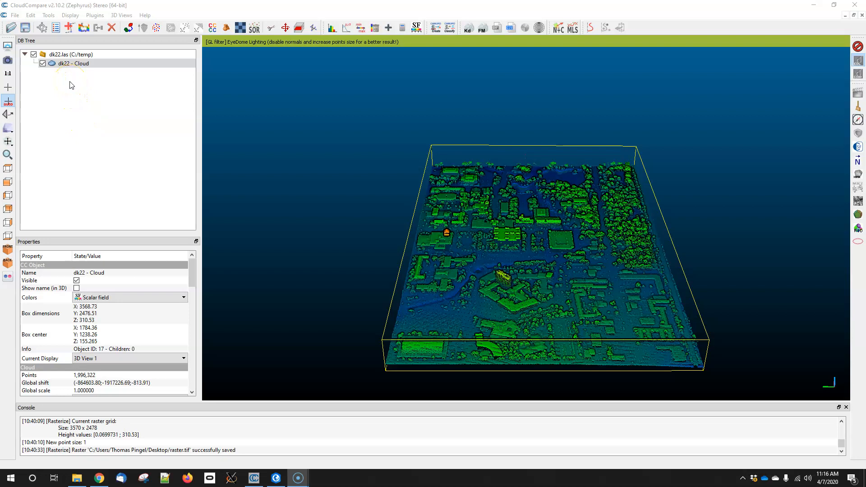
Step: Rasterize the dk22 cloud along Z with step 1 and interpolated empty cells, and generate the height grid
click(71, 64)
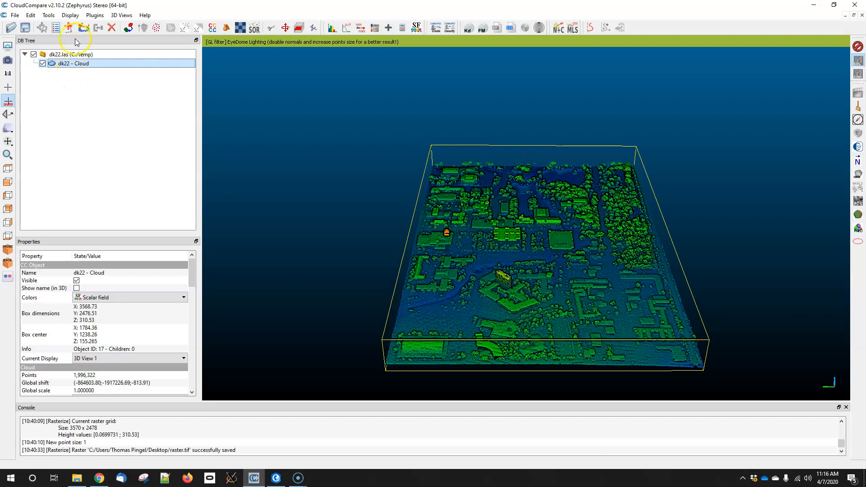
click(48, 15)
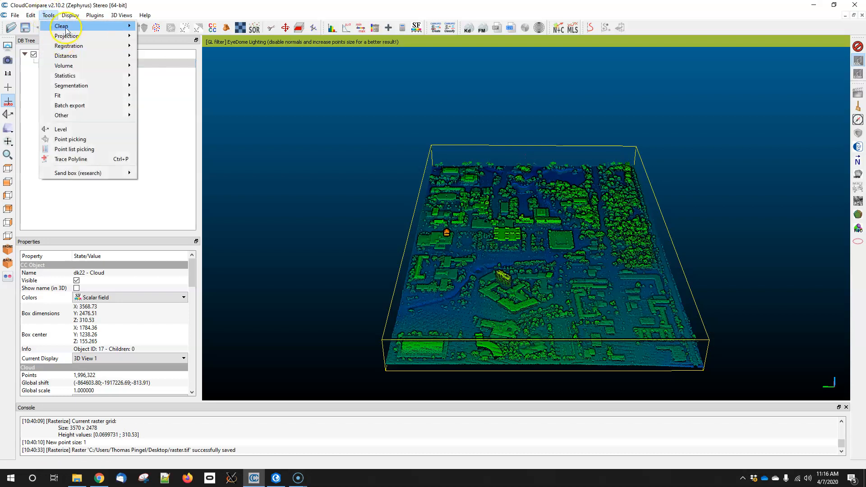
mouse_move(67, 36)
click(176, 47)
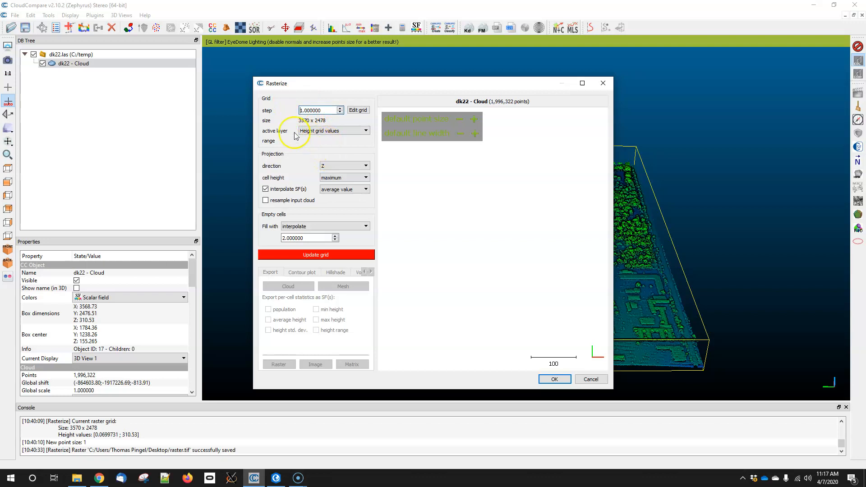
click(311, 253)
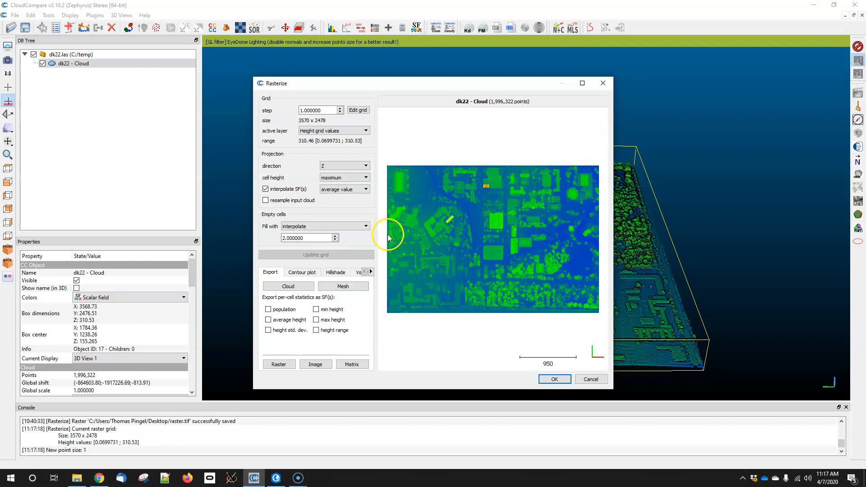
Step: Set the raster's empty cells to leave empty and update the grid
click(366, 227)
click(363, 227)
click(348, 227)
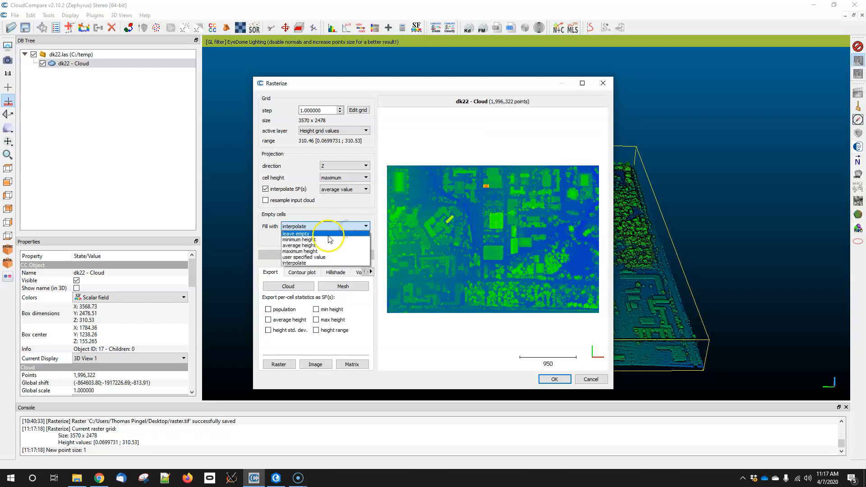
click(328, 234)
click(314, 245)
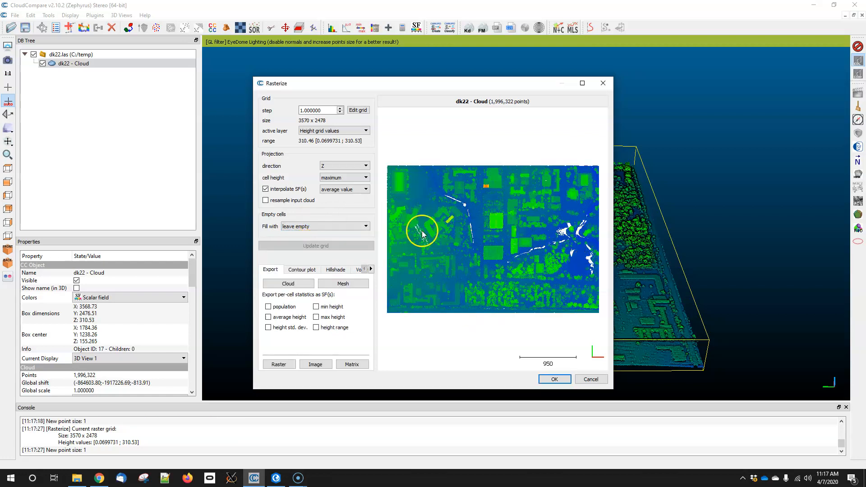
Step: Switch the empty-cell filling back to interpolate and regenerate the grid
click(284, 225)
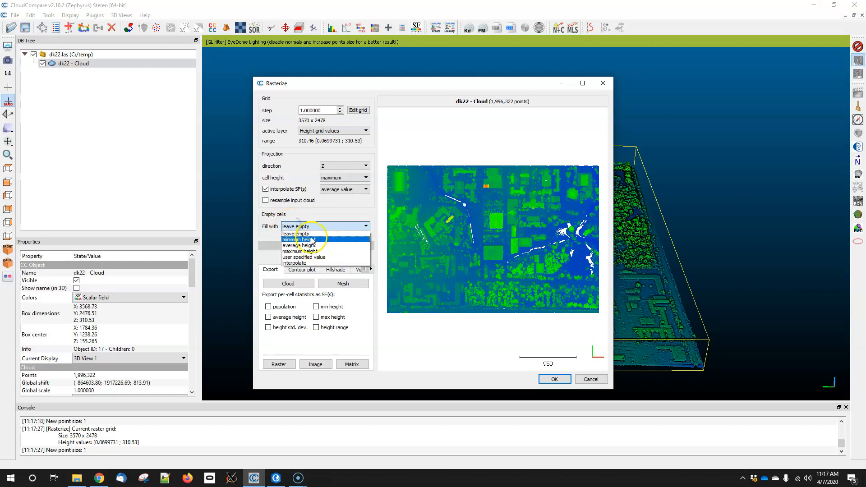
click(306, 263)
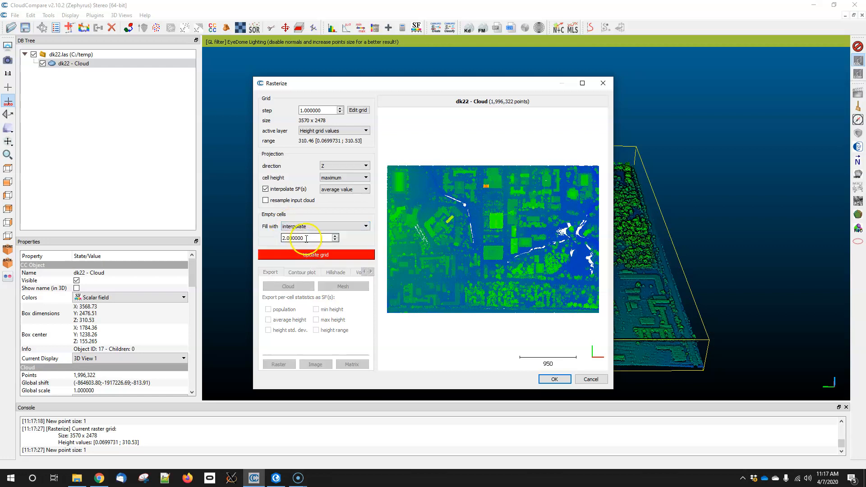
click(323, 257)
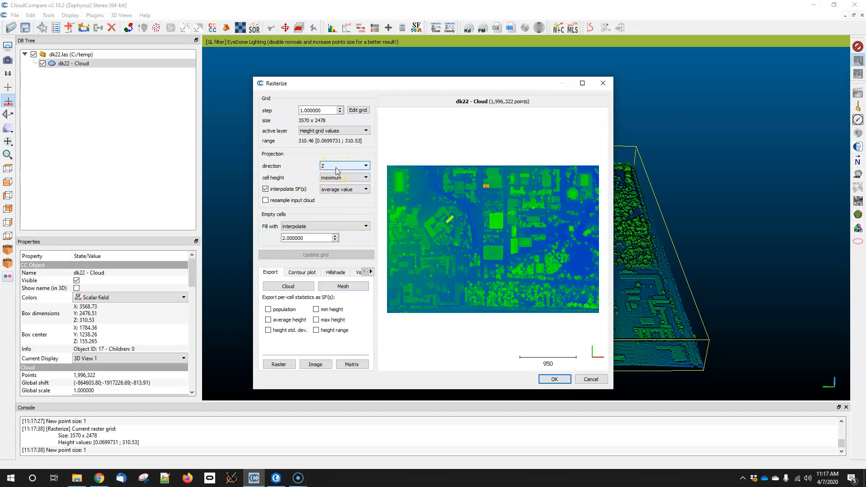
Step: Set the projection direction to X, update the grid, and regenerate it with empty cells left empty
click(336, 166)
click(334, 173)
click(342, 256)
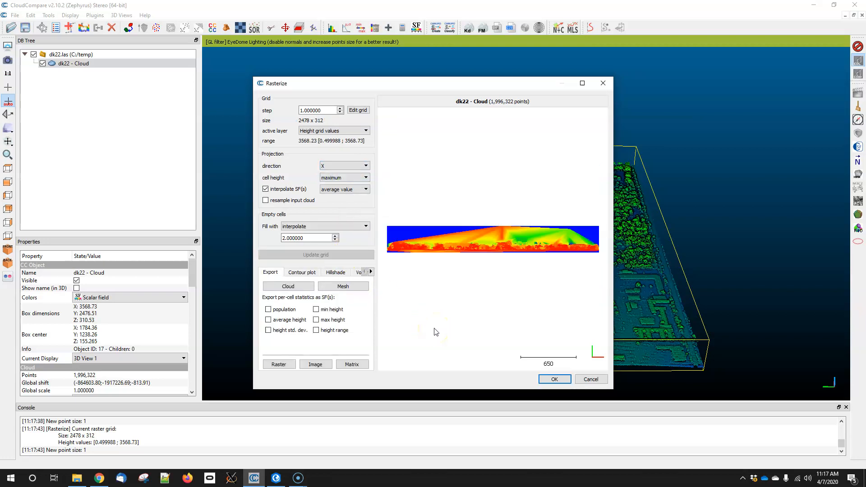
click(354, 226)
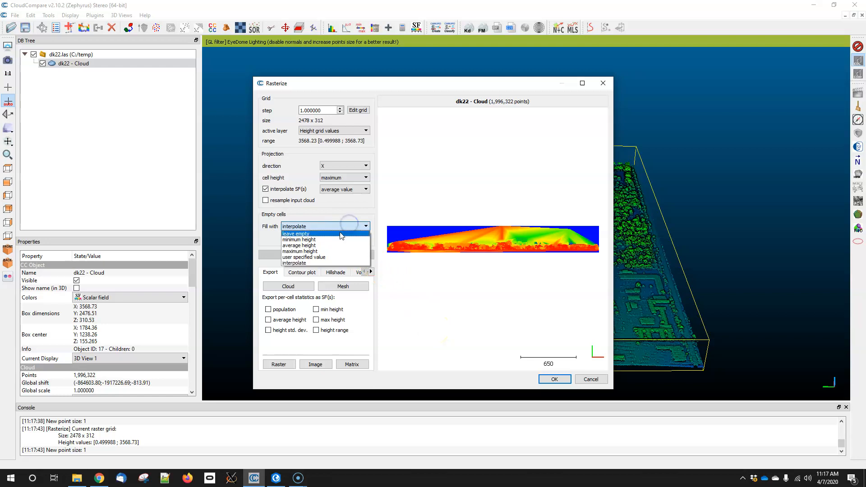
click(323, 246)
click(322, 245)
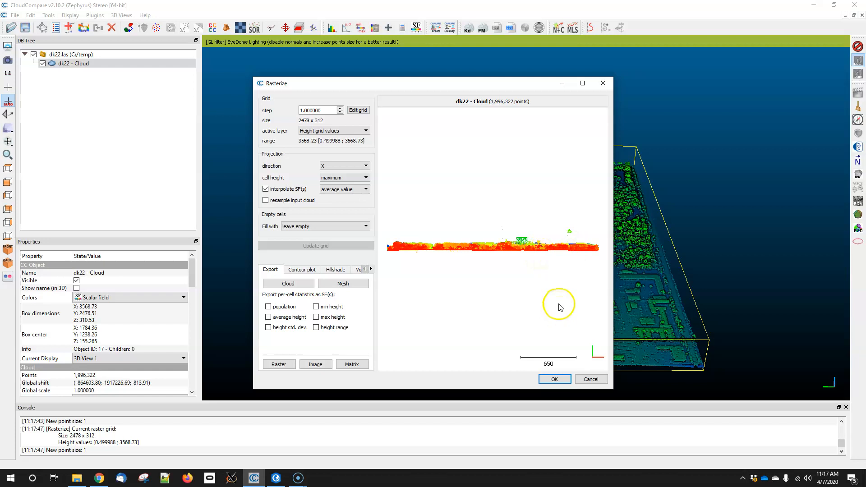
Step: Restore the projection direction to Z and the empty-cell filling to interpolate, and update the grid
click(338, 169)
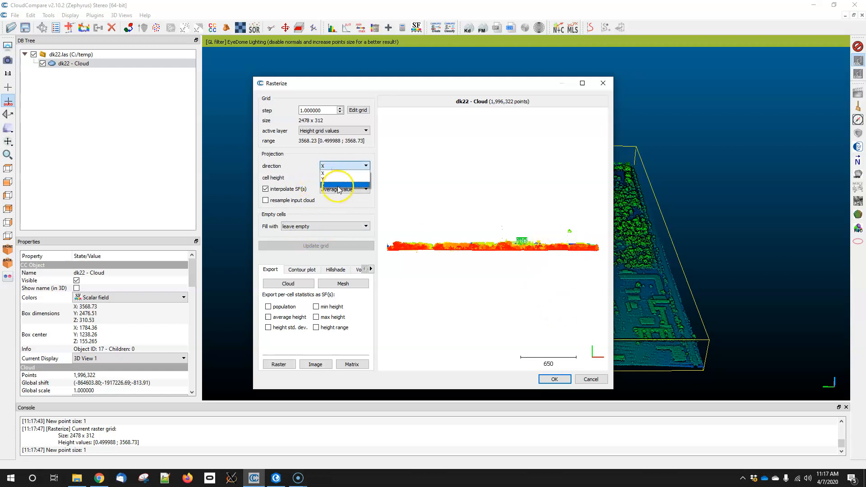
click(339, 188)
click(323, 226)
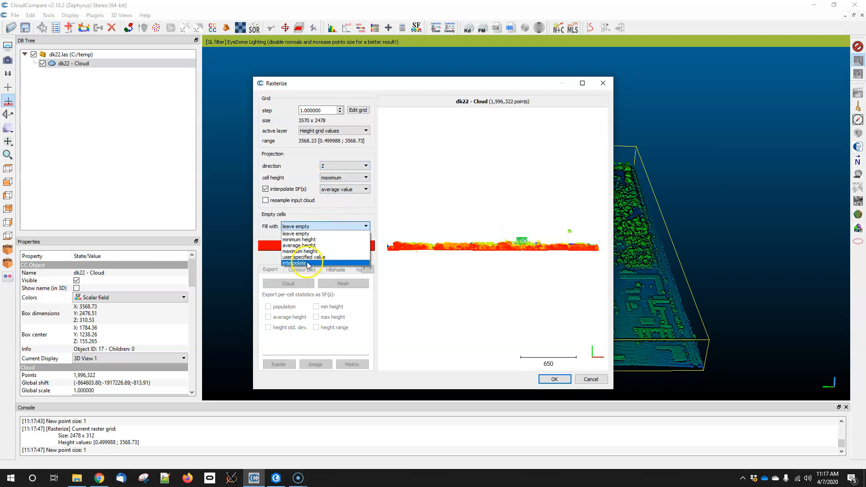
click(306, 264)
click(306, 256)
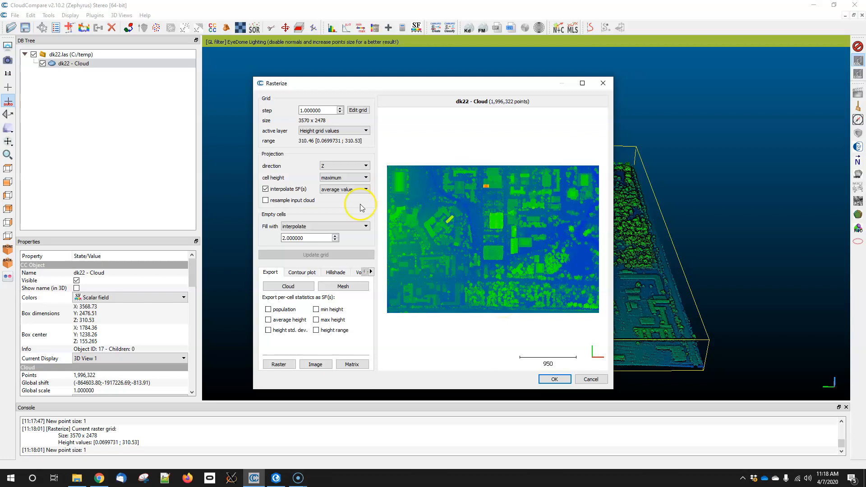
Step: Export the grid heights to the Desktop as the GeoTIFF raster.tif and close the Rasterize dialog
click(279, 364)
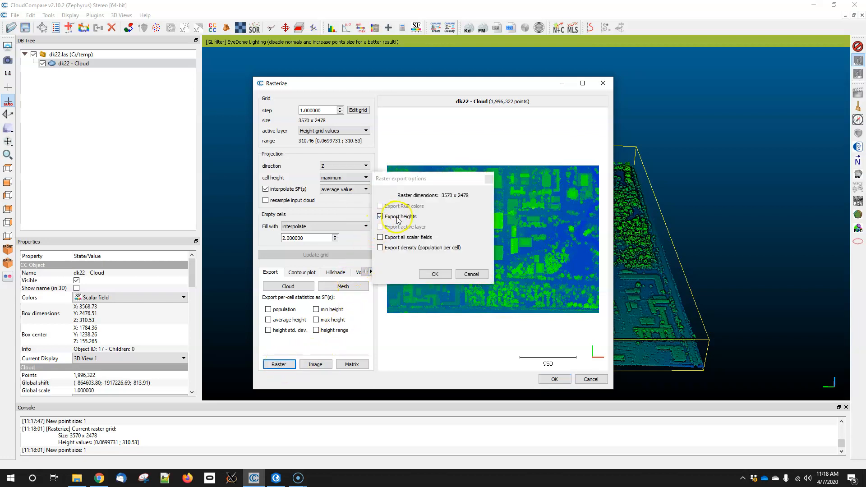
click(434, 274)
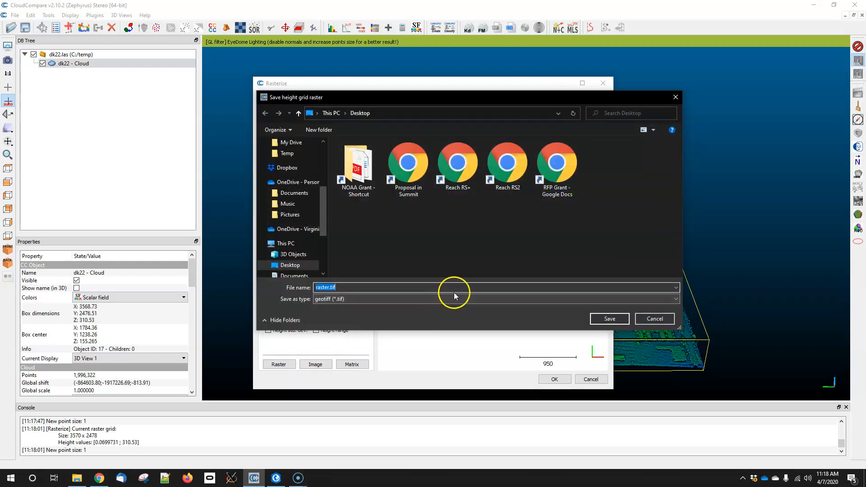
click(599, 316)
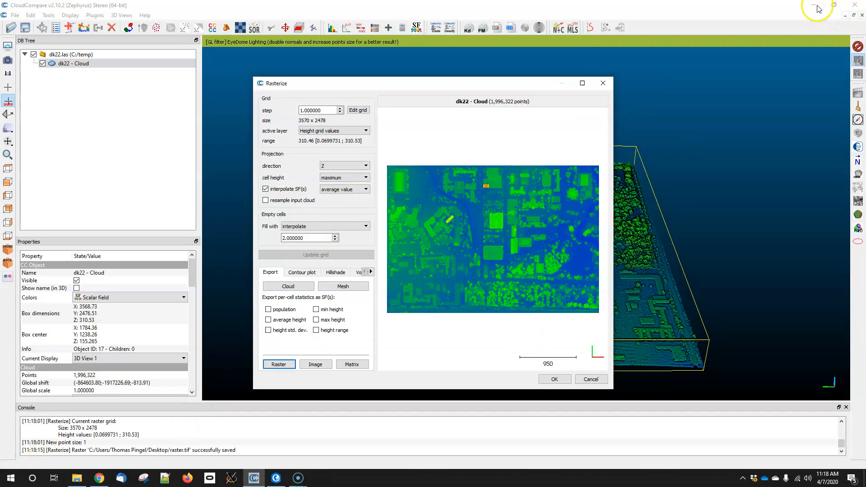
click(554, 378)
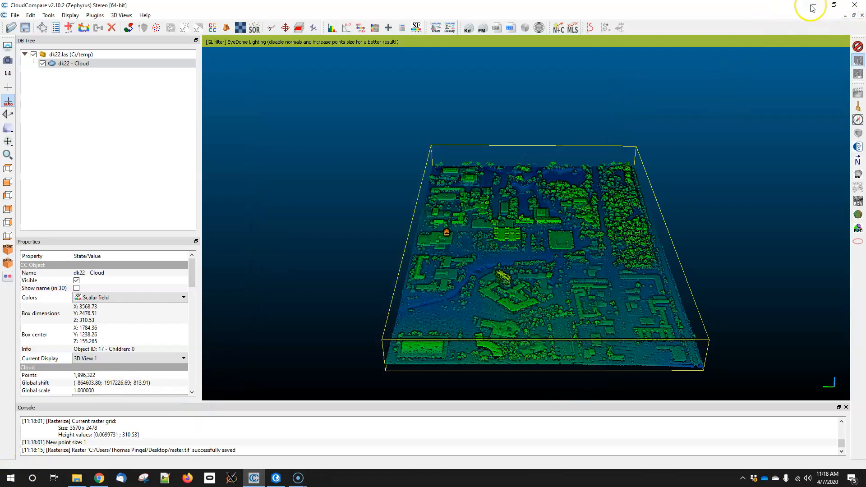
Step: Switch to ArcGIS Pro, add raster.tif from the desktop to the scene, and build its pyramids
click(813, 5)
click(309, 118)
drag(433, 118, 863, 106)
click(201, 81)
drag(18, 110, 649, 264)
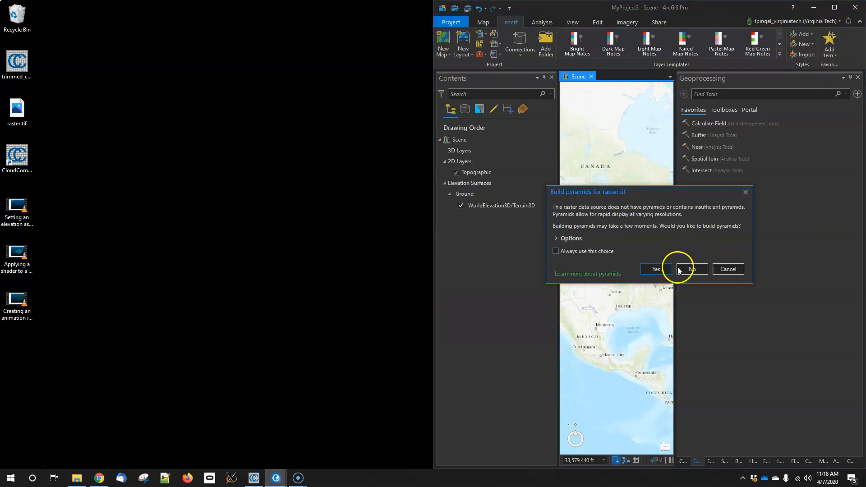
click(656, 268)
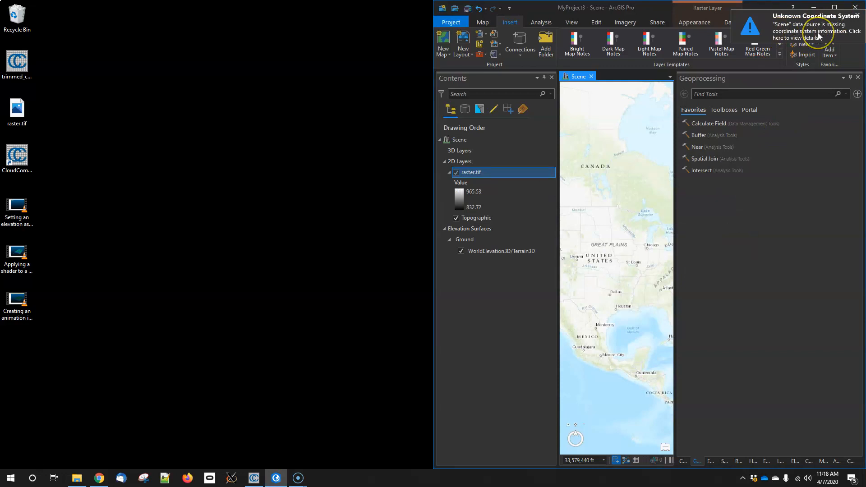
Step: Zoom to the raster.tif layer and examine where it falls on the world map
click(834, 8)
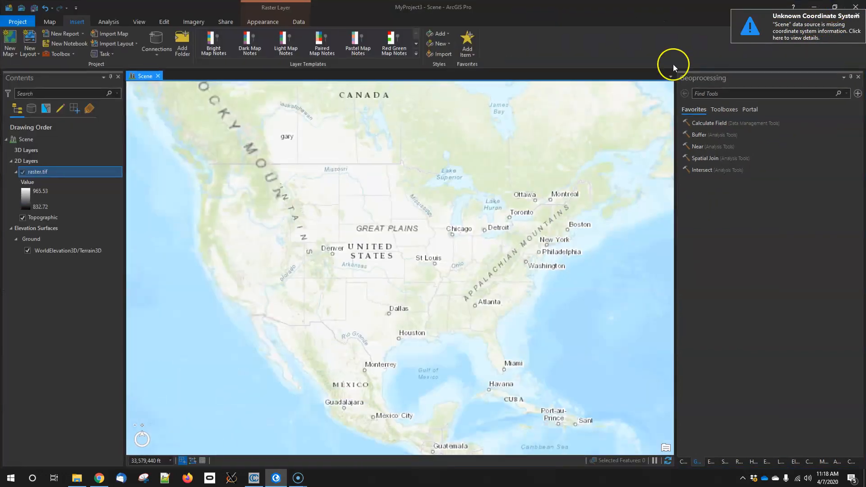
click(48, 173)
right_click(47, 174)
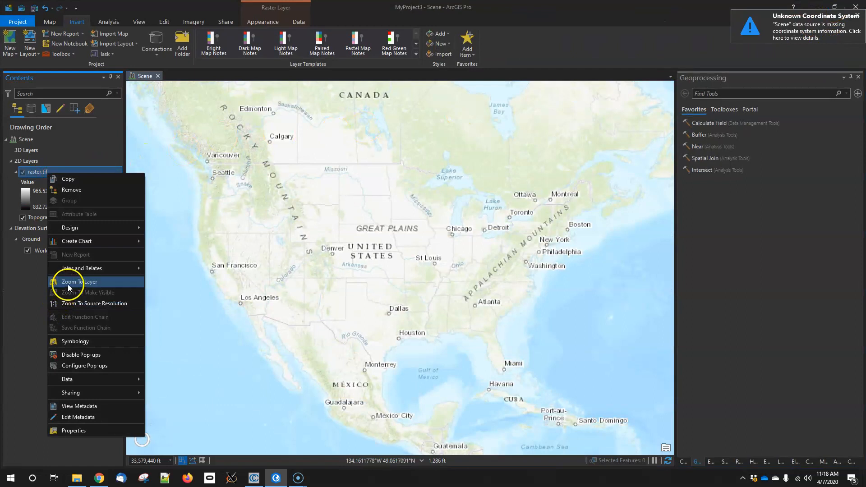
click(56, 282)
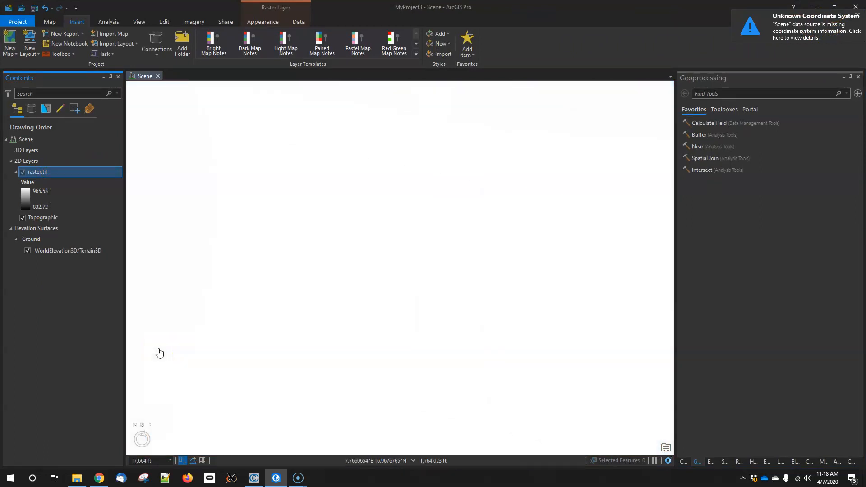
scroll(397, 281, down, 5)
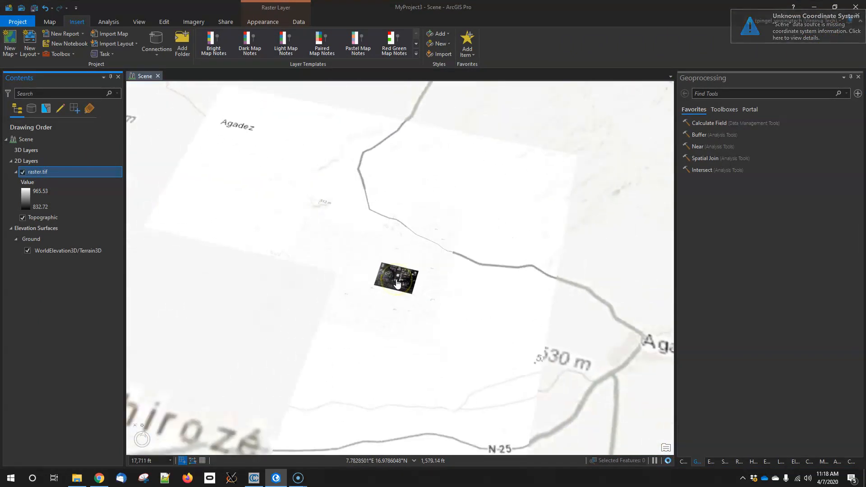
scroll(396, 284, down, 10)
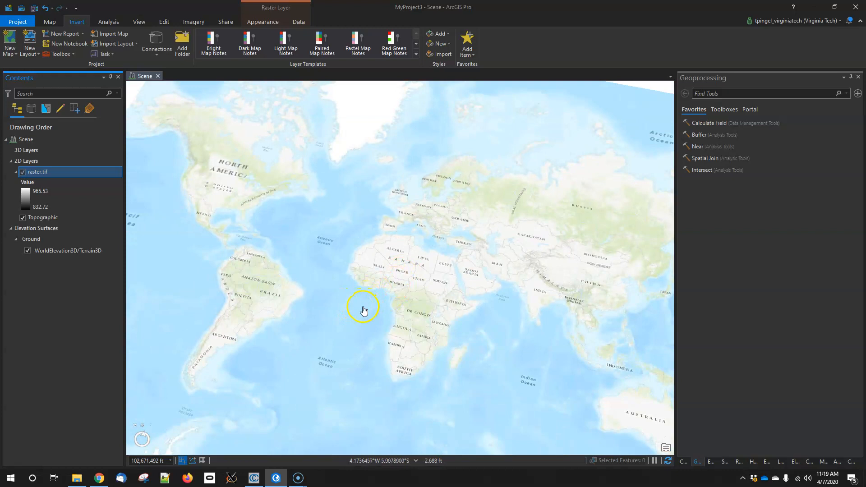
scroll(410, 265, up, 6)
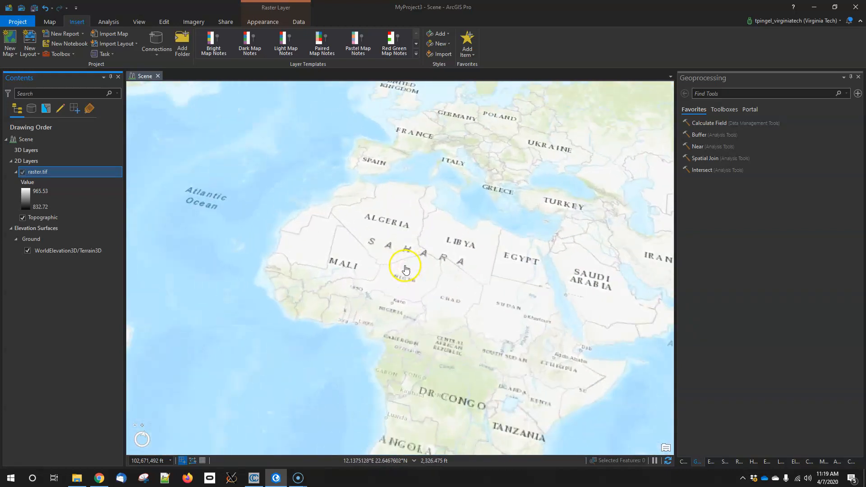
scroll(407, 266, down, 5)
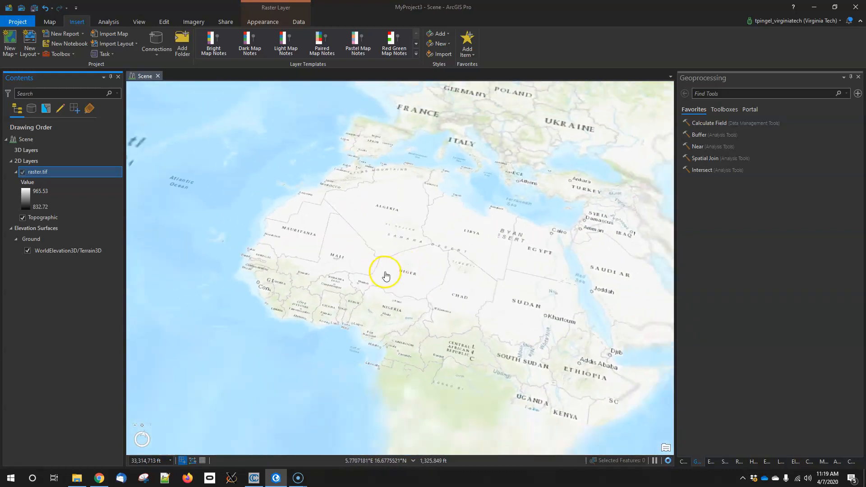
scroll(386, 275, down, 4)
Step: Add the dk22.las point cloud from the file explorer to the ArcGIS Pro scene
drag(415, 7, 284, 64)
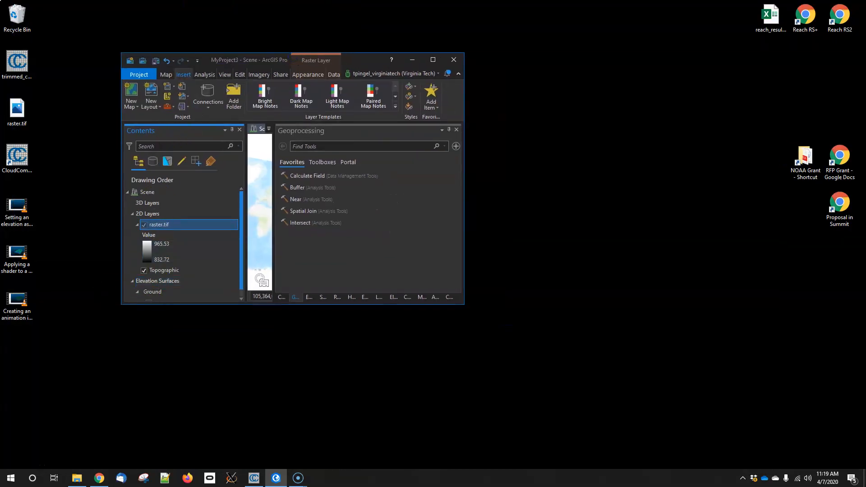
key(super+e)
drag(865, 270, 269, 246)
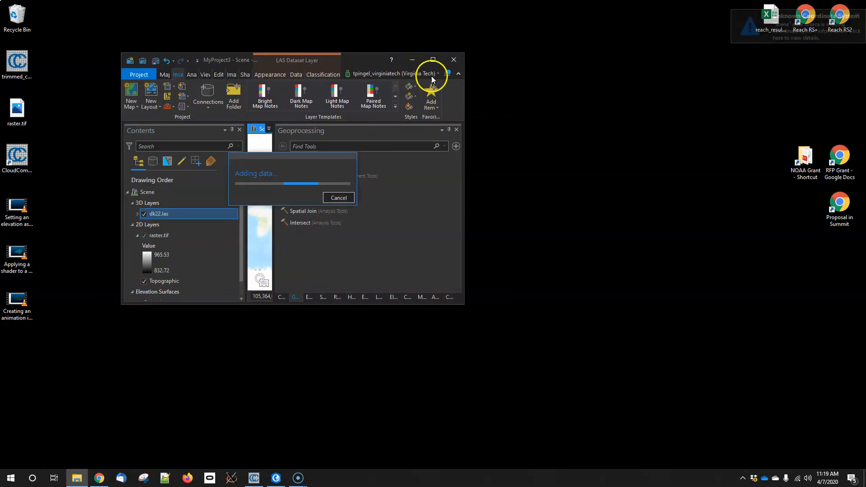
click(432, 60)
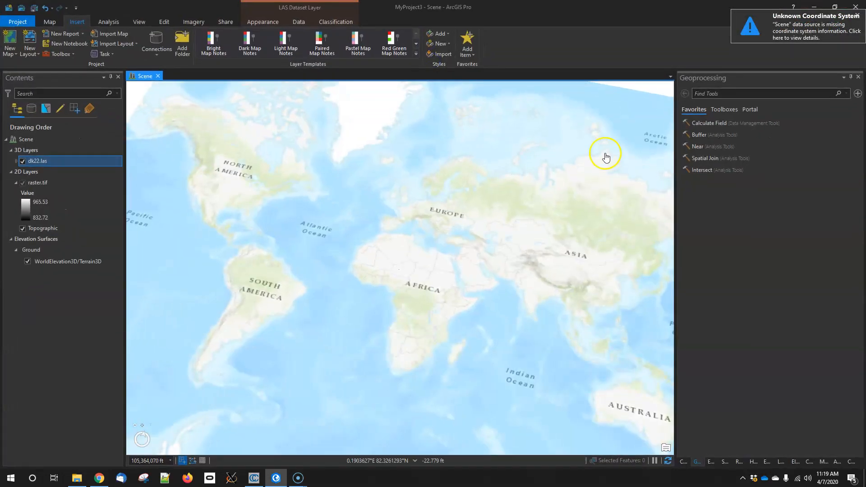
Step: Check the spatial reference in the dk22.las layer's source properties
right_click(45, 161)
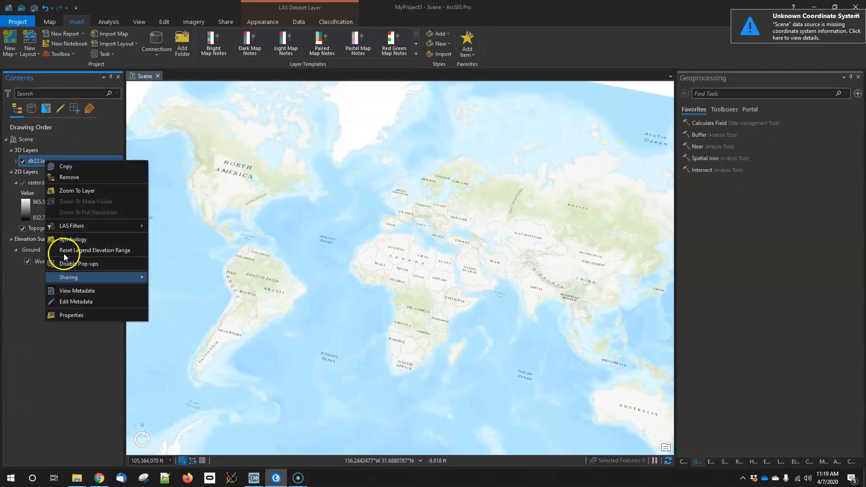
click(72, 315)
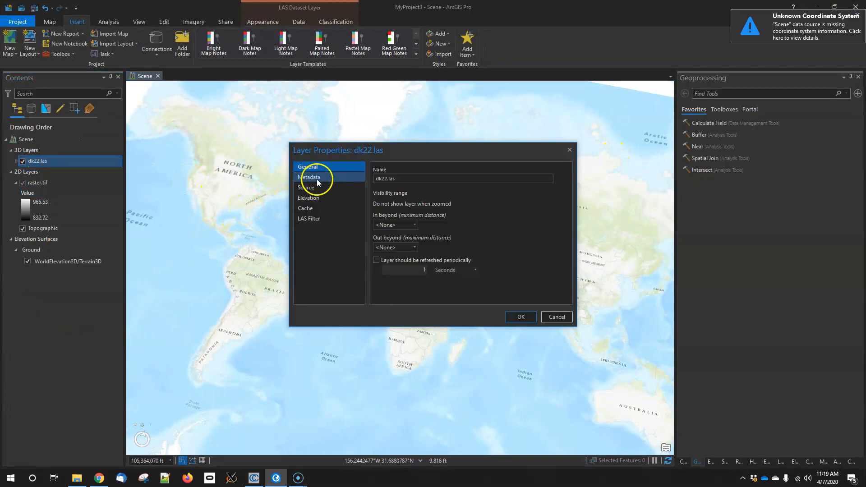
click(307, 188)
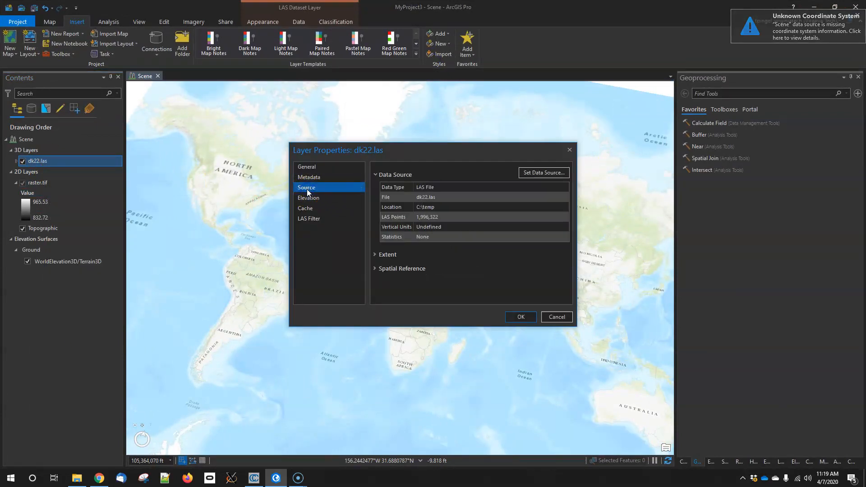
click(374, 268)
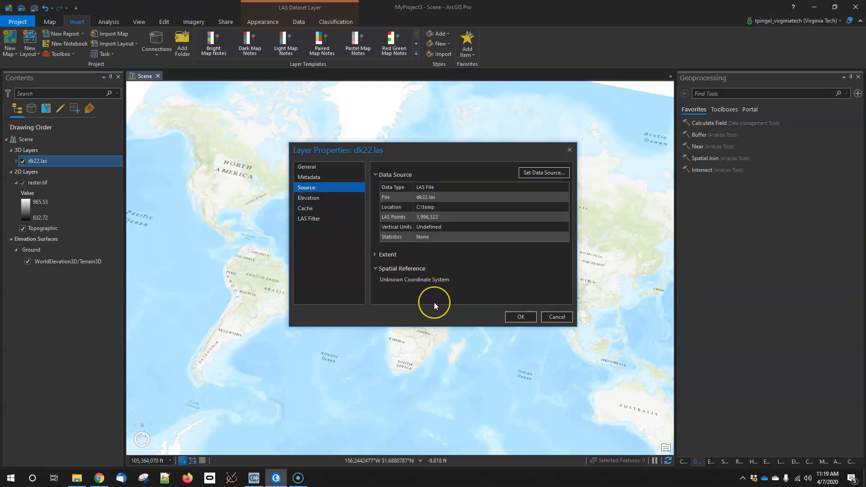
Step: Close the layer properties, and examine the DeKalb 2009 metadata page and the lasinfo report of dk22.las for coordinate system information
click(557, 317)
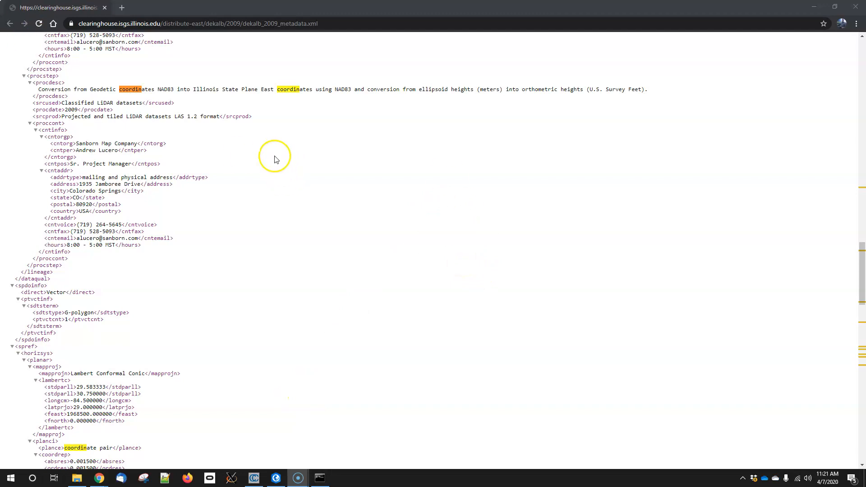
click(98, 85)
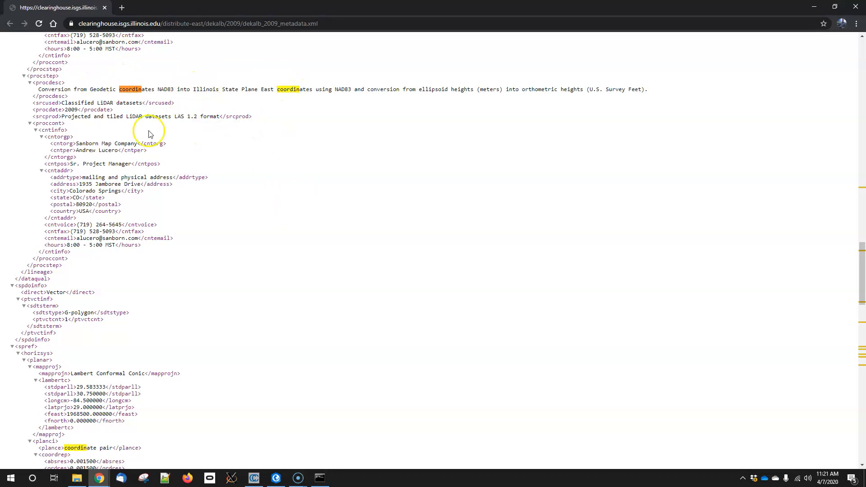
click(311, 484)
scroll(230, 183, up, 2)
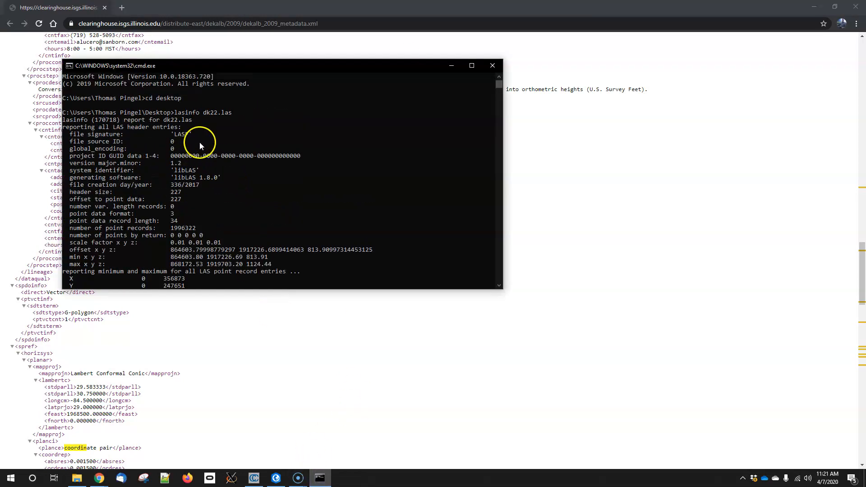
scroll(215, 144, down, 2)
scroll(214, 143, down, 8)
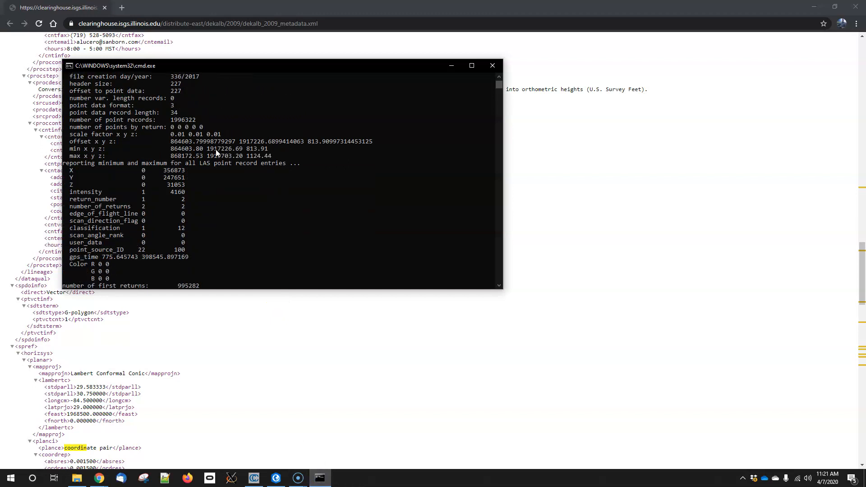
scroll(234, 175, down, 2)
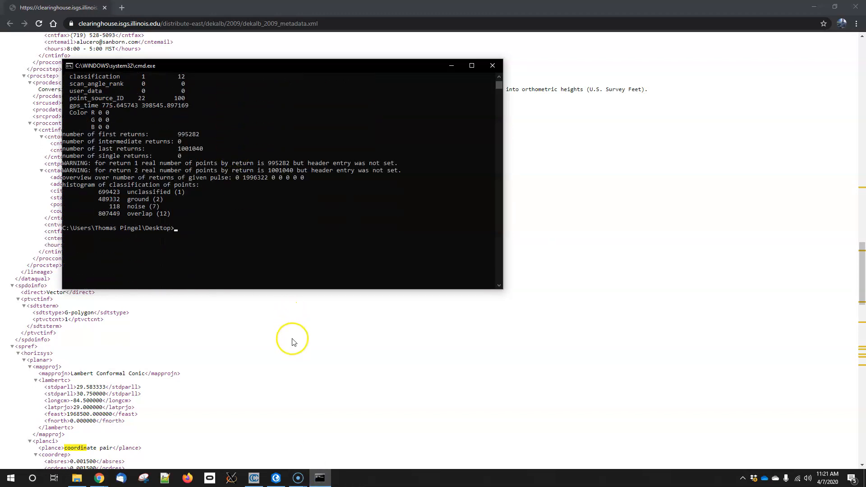
click(292, 332)
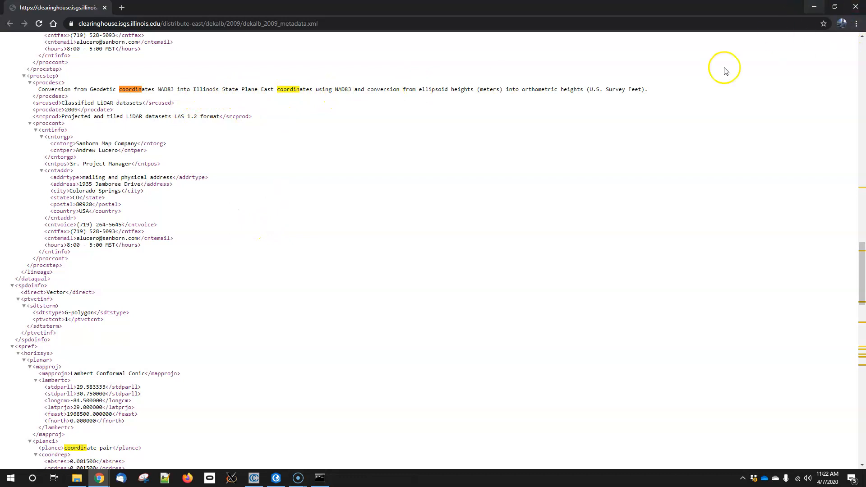
Step: Minimize the browser, switch back to ArcGIS Pro and maximize its window
click(813, 9)
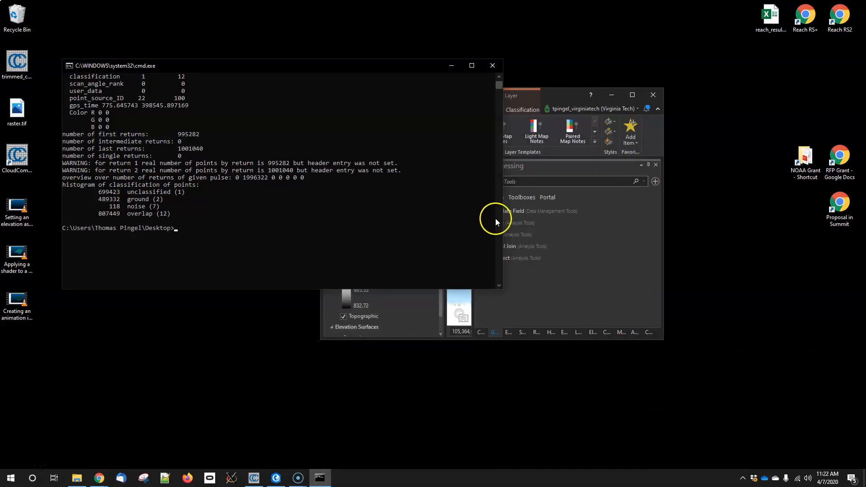
click(467, 311)
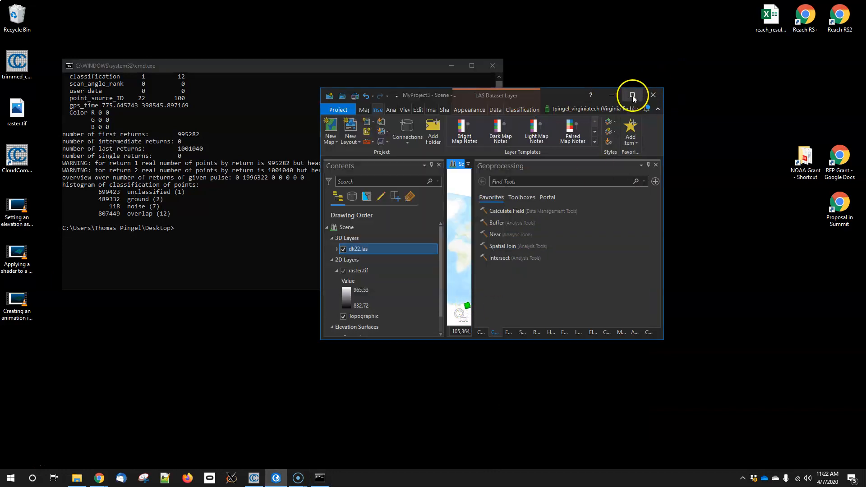
click(632, 96)
Step: Search the geoprocessing tools for "defin" and open the Define Projection tool
click(726, 94)
text(definte proj)
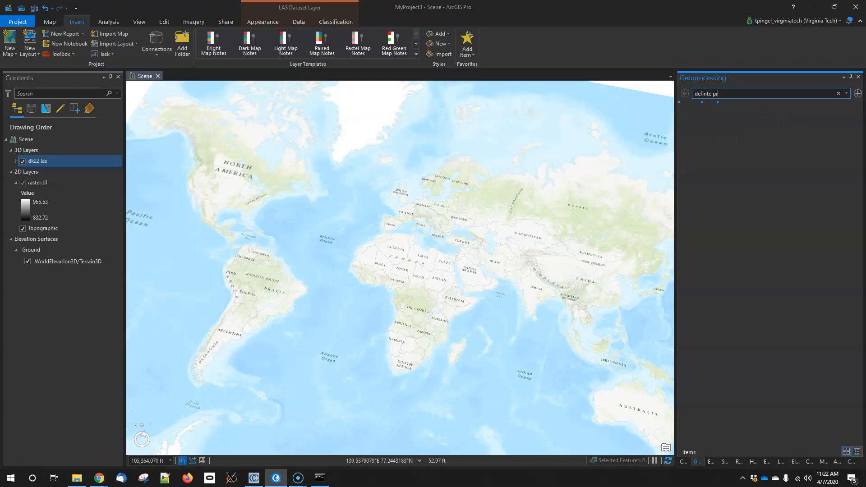
key(BackSpace)
key(BackSpace)
key(BackSpace)
key(BackSpace)
key(BackSpace)
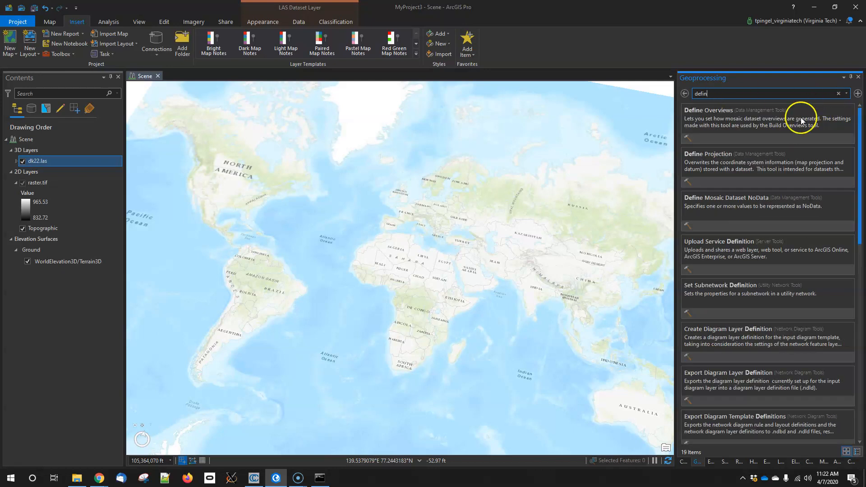
click(722, 170)
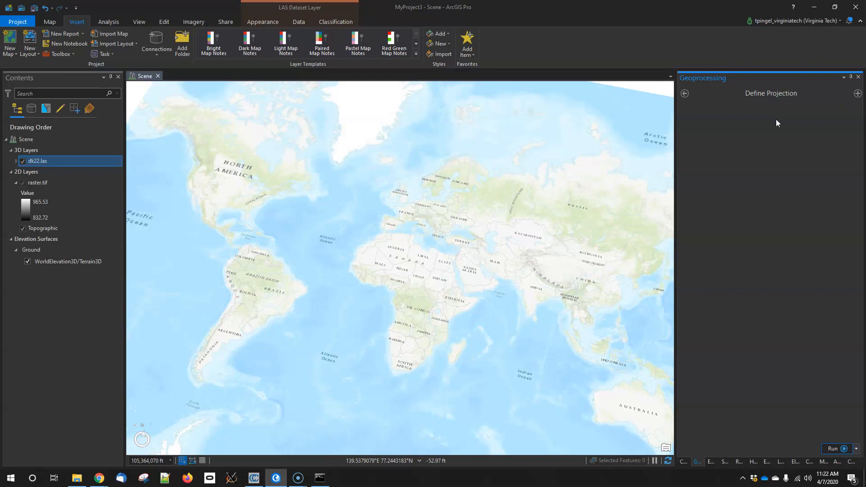
Step: Set raster.tif as the input dataset of Define Projection
click(786, 170)
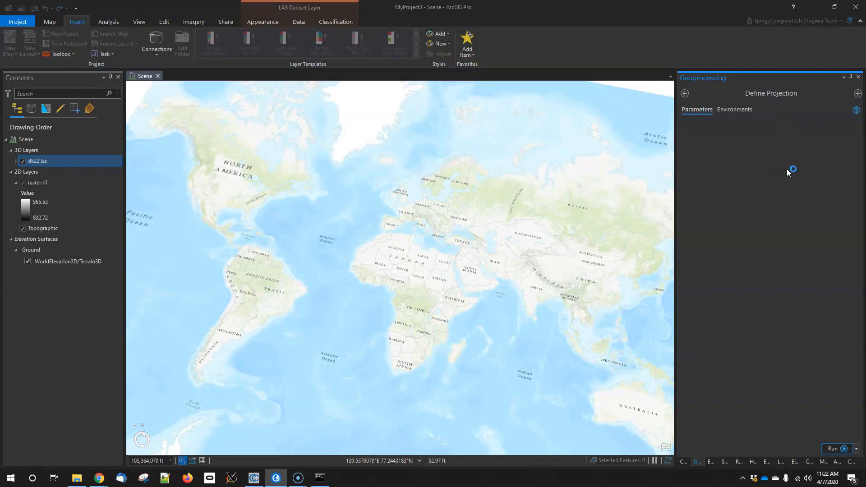
click(843, 134)
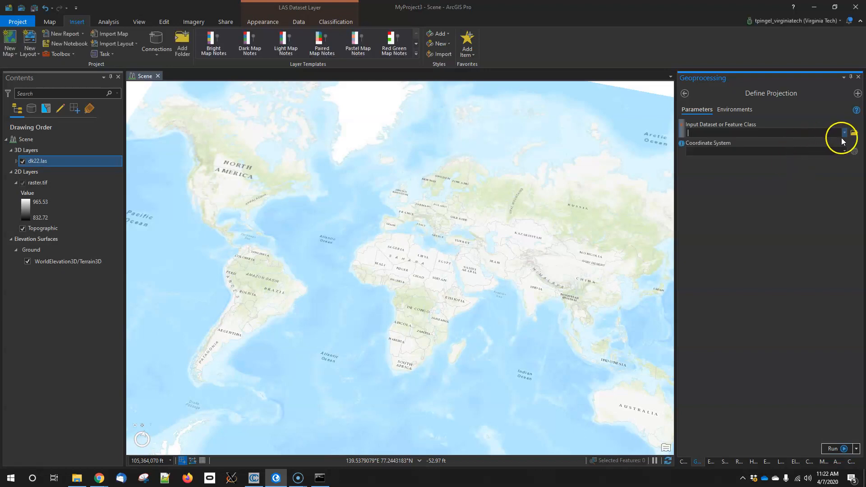
click(727, 146)
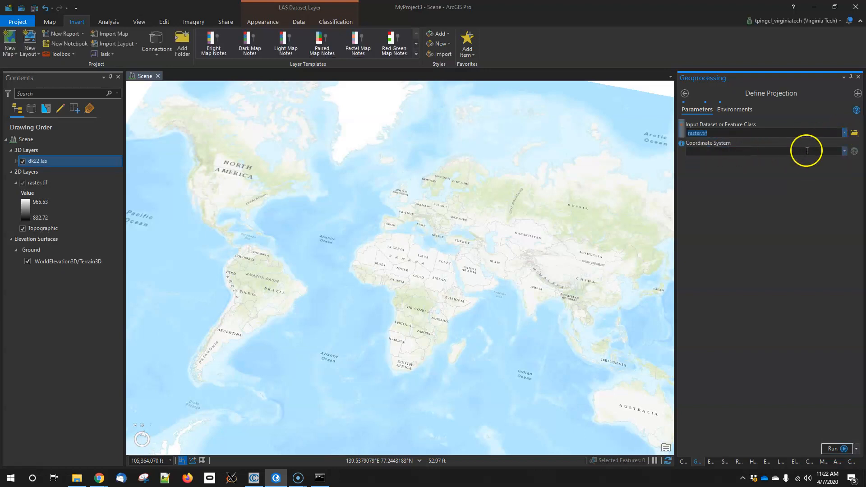
Step: Open the coordinate system picker and expand the State Plane group among the XY coordinate systems
click(845, 153)
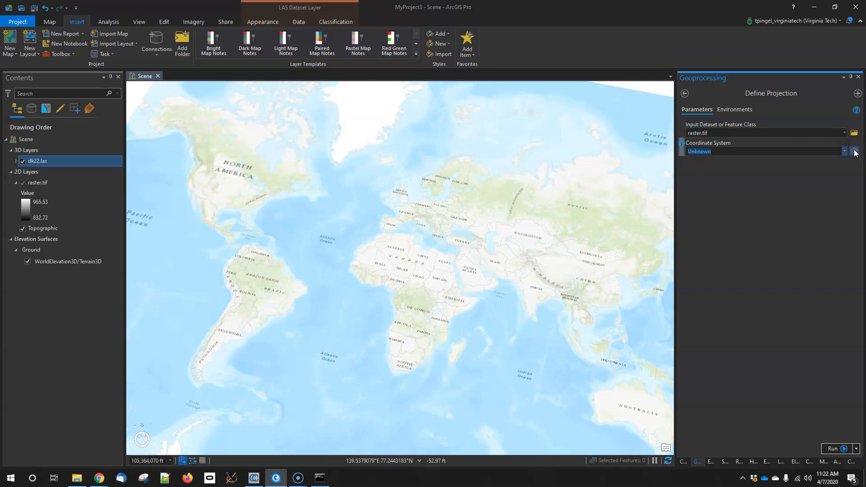
click(726, 179)
double_click(329, 259)
scroll(366, 254, down, 1)
click(334, 281)
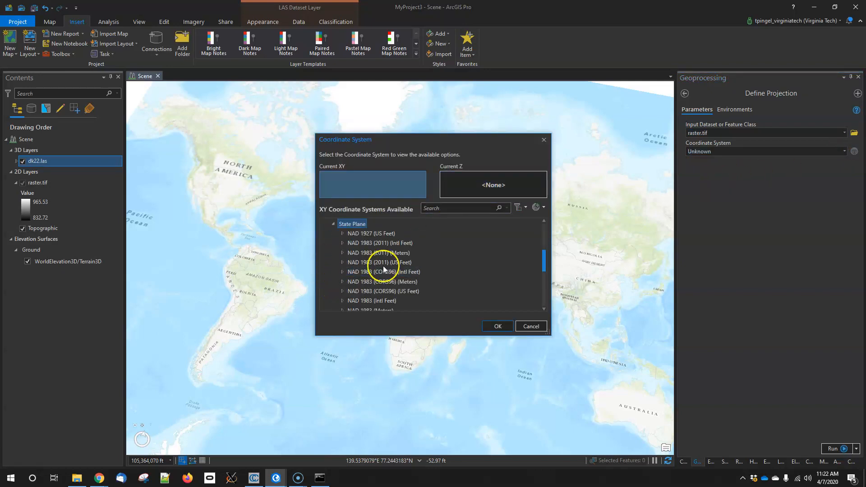
Step: Look through the State Plane and State Systems groups for a coordinate system that matches the Illinois data
scroll(361, 279, down, 1)
click(410, 261)
scroll(410, 261, down, 3)
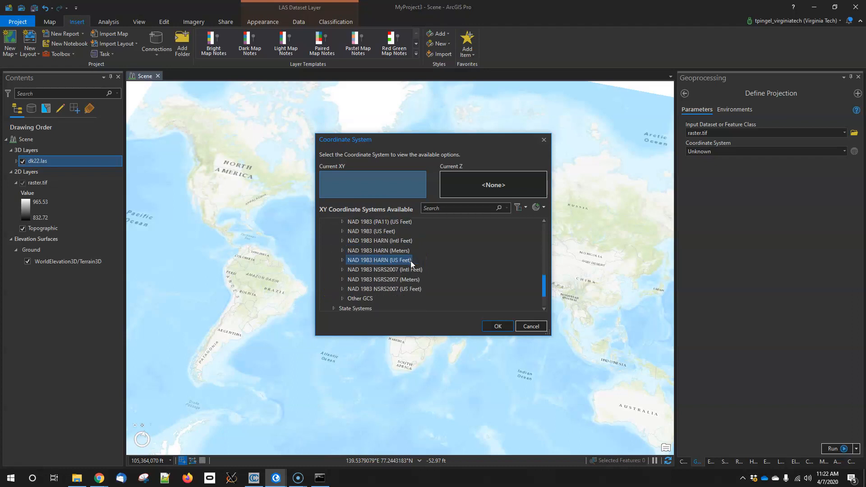
click(413, 282)
scroll(363, 287, down, 1)
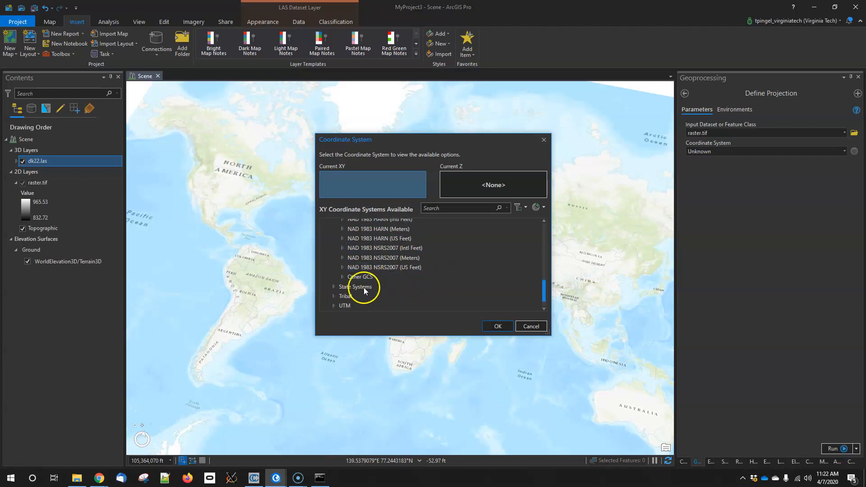
click(332, 288)
scroll(406, 268, down, 5)
click(431, 264)
scroll(432, 264, down, 1)
scroll(432, 264, down, 10)
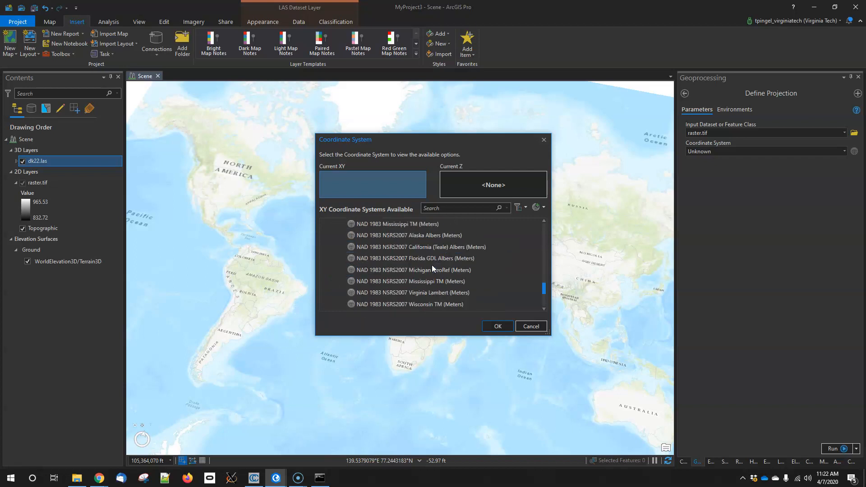
scroll(431, 265, down, 2)
scroll(432, 264, up, 6)
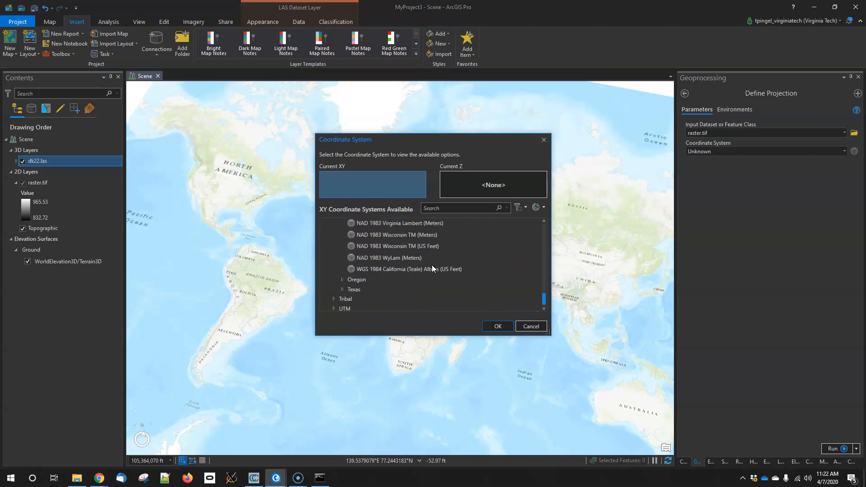
scroll(431, 264, up, 8)
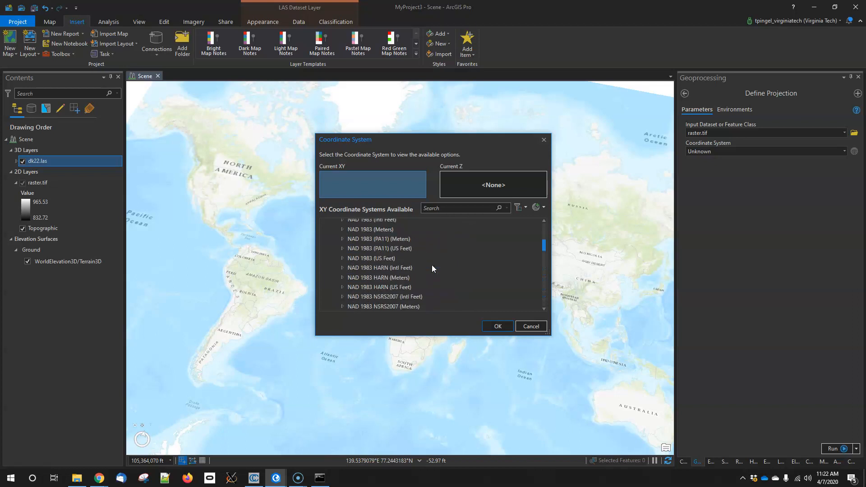
Step: Define the raster's projection as NAD 1983 (2011) StatePlane Illinois East FIPS 1201 (US Feet) and run the tool
click(350, 267)
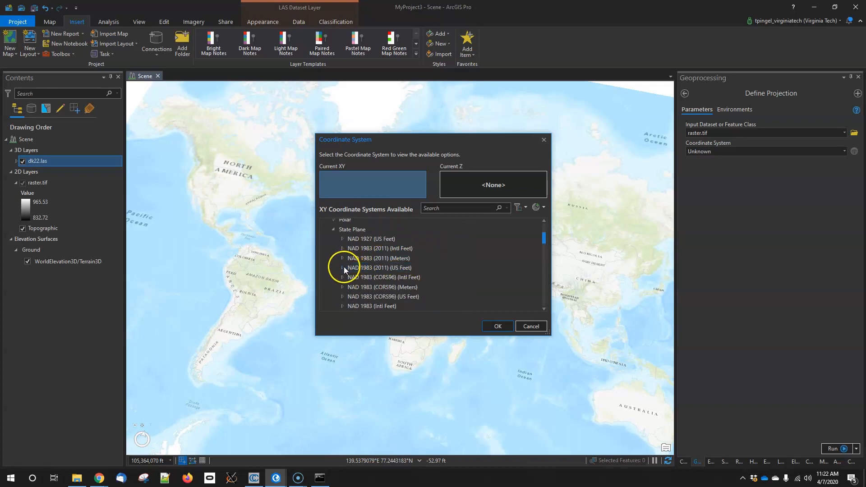
click(342, 268)
click(436, 270)
scroll(436, 268, down, 9)
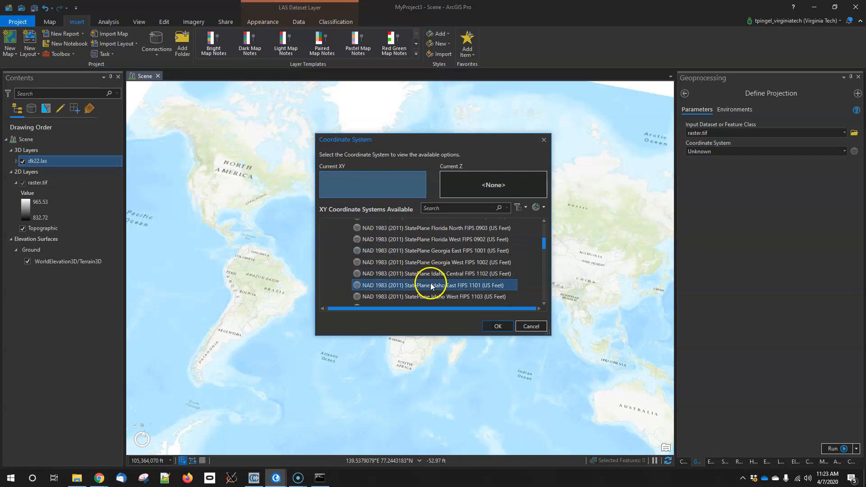
scroll(452, 274, down, 1)
click(445, 283)
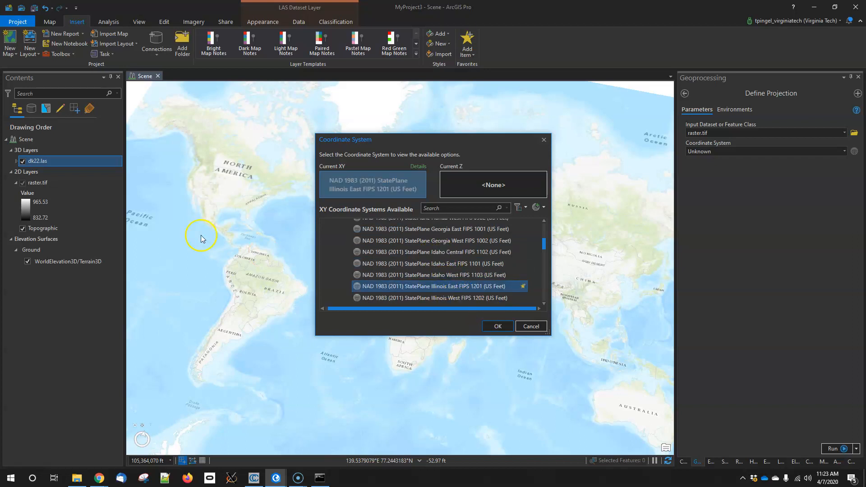
key(alt+Tab)
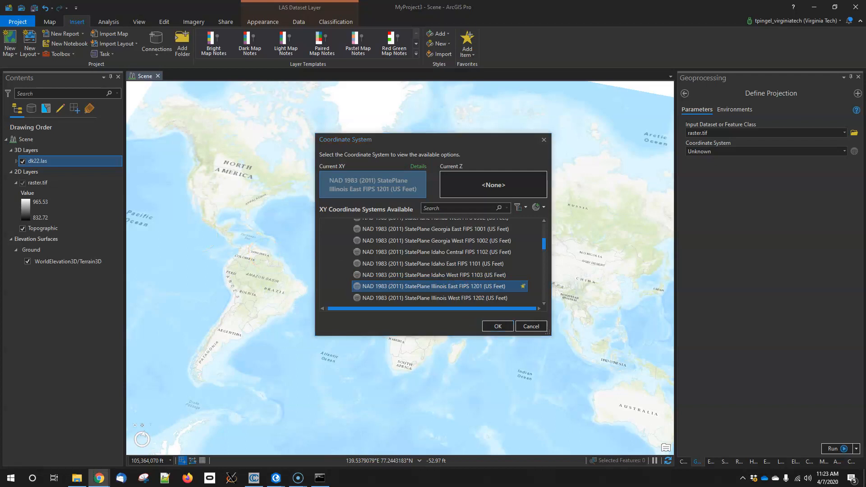
click(497, 325)
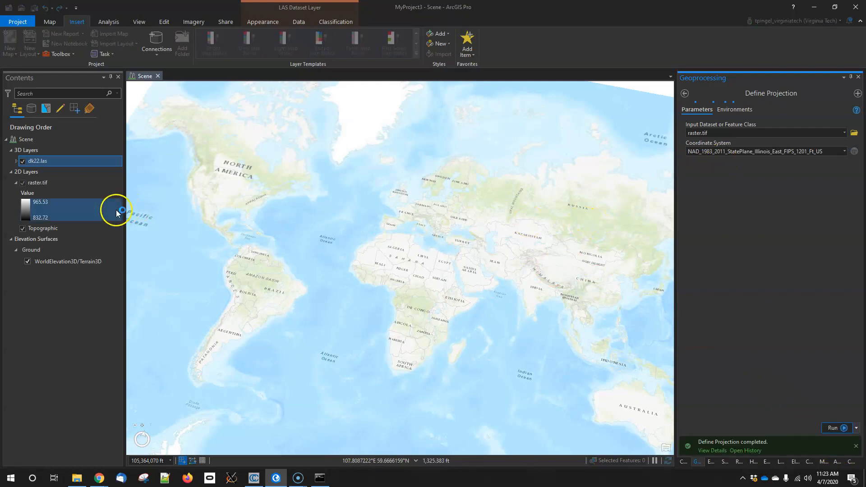
Step: Zoom to the raster.tif layer and examine its alignment with the surrounding streets on the topographic basemap
click(39, 183)
right_click(39, 182)
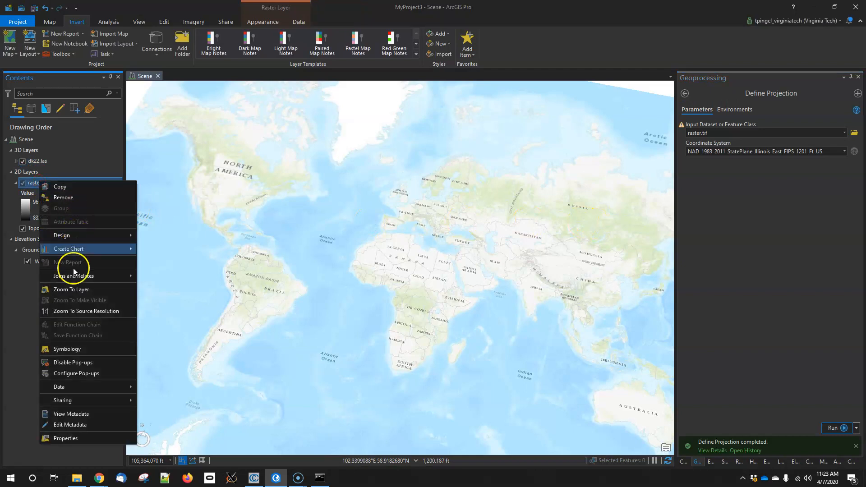
click(73, 290)
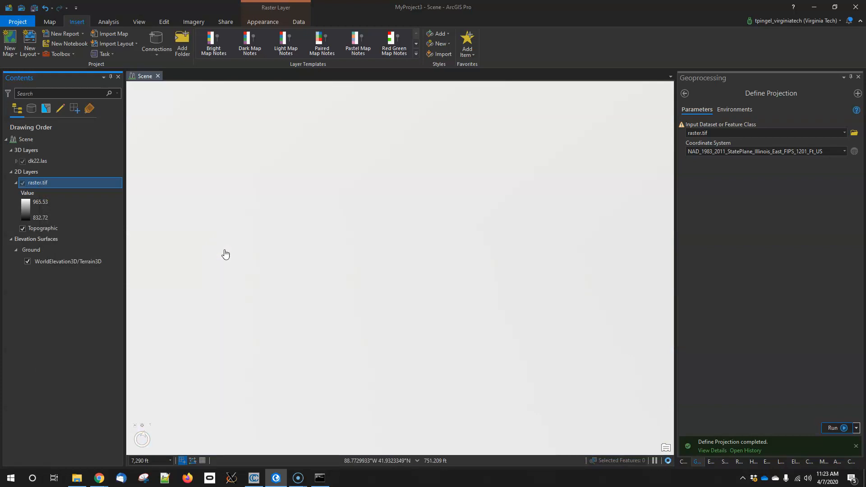
scroll(411, 338, down, 3)
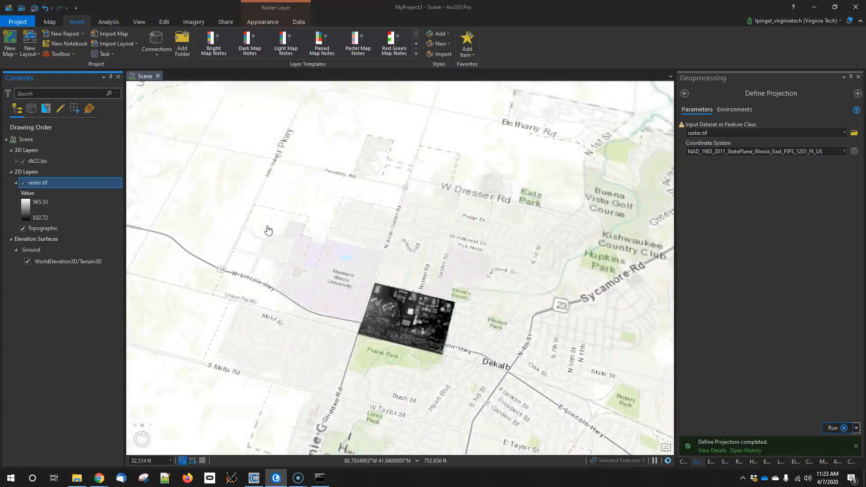
scroll(400, 366, up, 3)
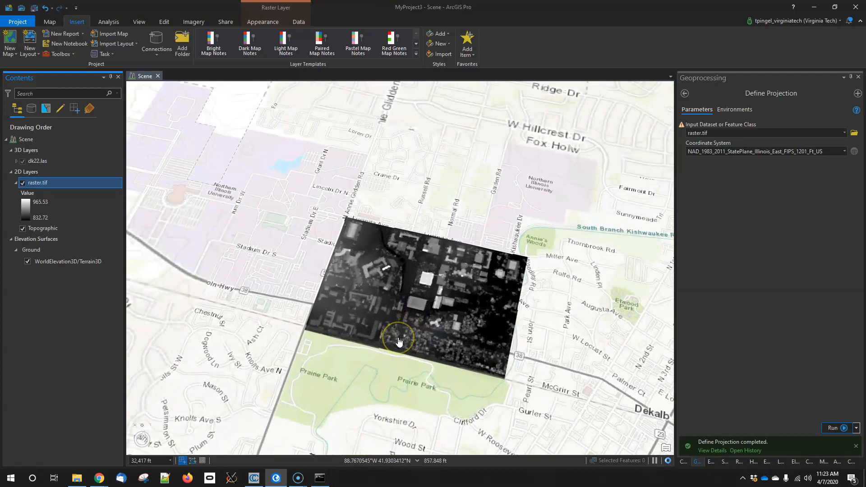